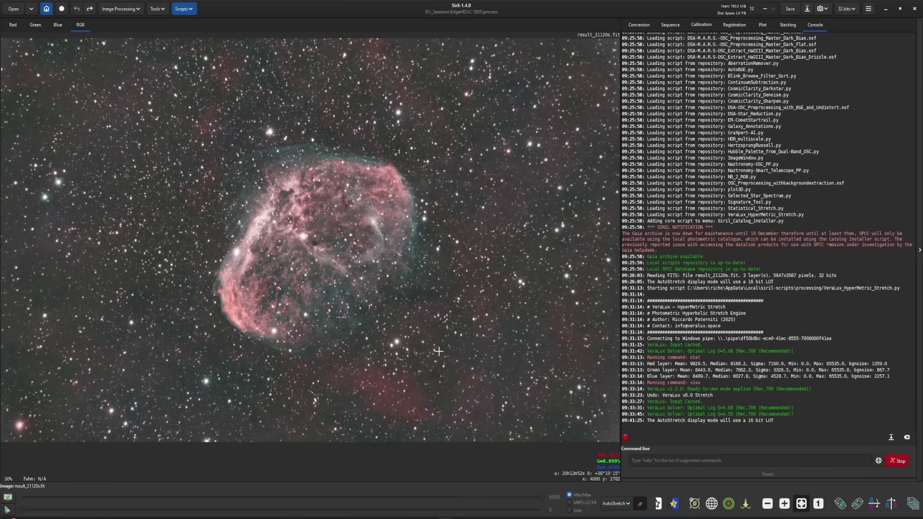
Switch the display to Linear, launch the VeraLux_HyperMetric_Stretch.py processing script and move its dialog aside.
{"action": "left_click", "coordinate": [623, 505]}
{"action": "left_click", "coordinate": [615, 425]}
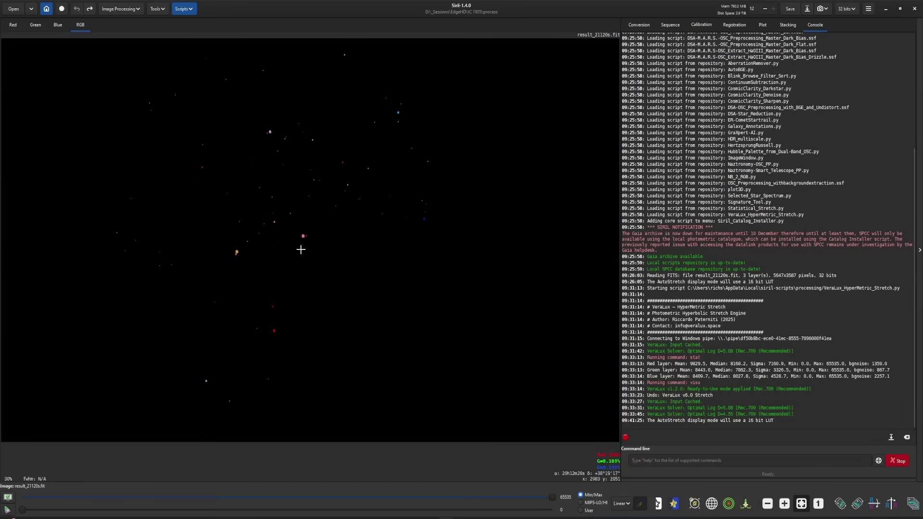
{"action": "left_click", "coordinate": [182, 13]}
{"action": "mouse_move", "coordinate": [212, 34]}
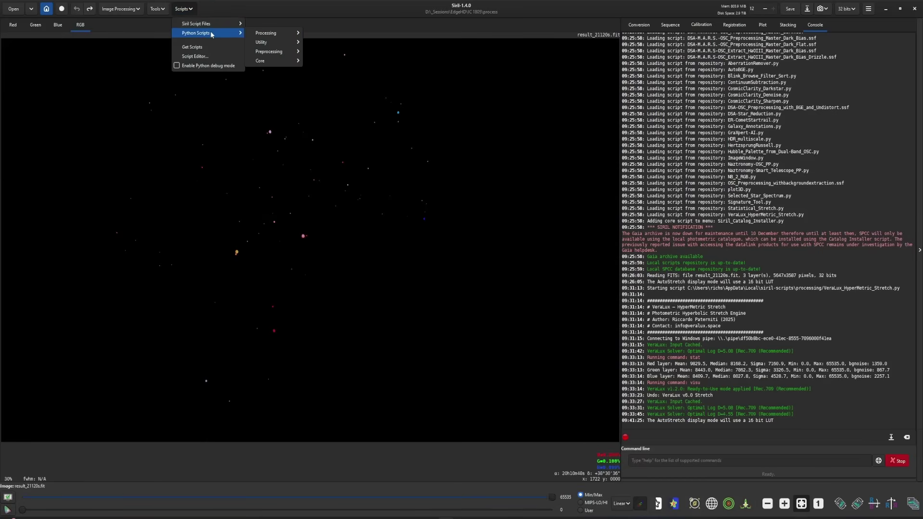
{"action": "mouse_move", "coordinate": [276, 33]}
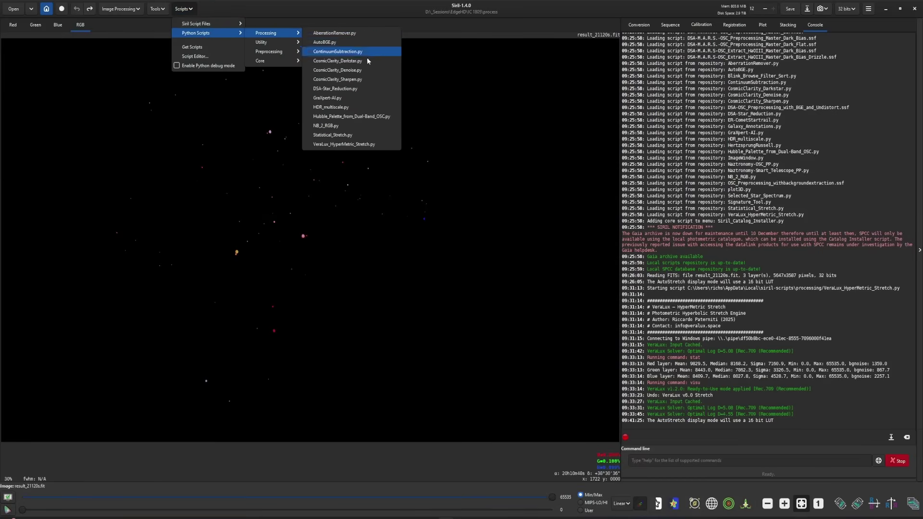
{"action": "left_click", "coordinate": [375, 144]}
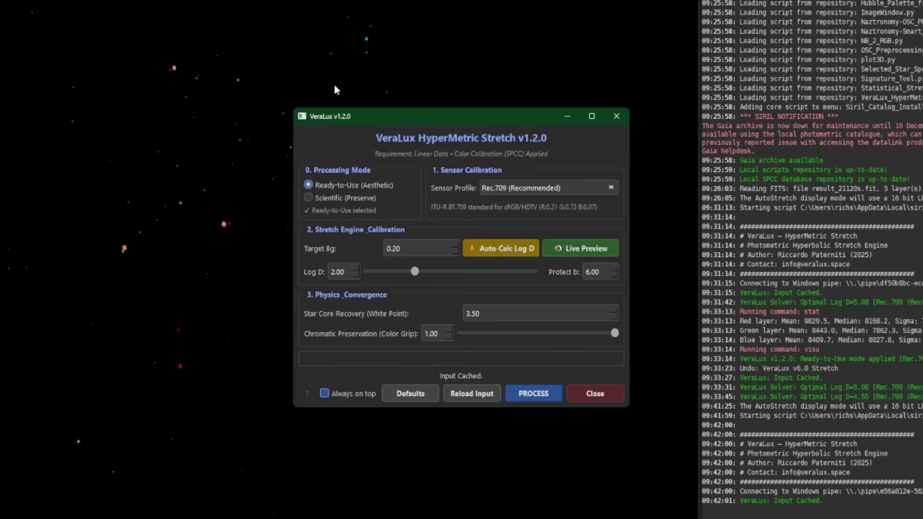
{"action": "left_click_drag", "start_coordinate": [405, 121], "coordinate": [595, 80]}
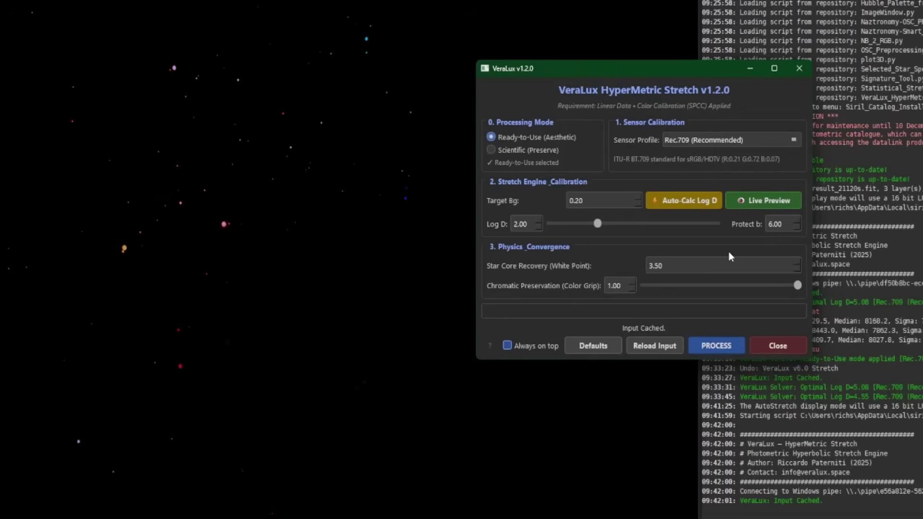
Open the VeraLux Live Preview and move its window to the left.
{"action": "left_click", "coordinate": [766, 201]}
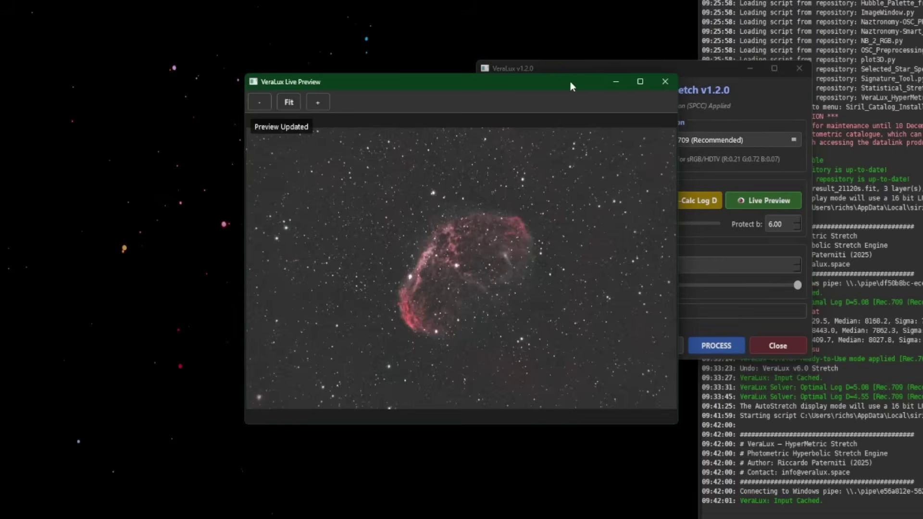
{"action": "left_click_drag", "start_coordinate": [570, 80], "coordinate": [288, 38]}
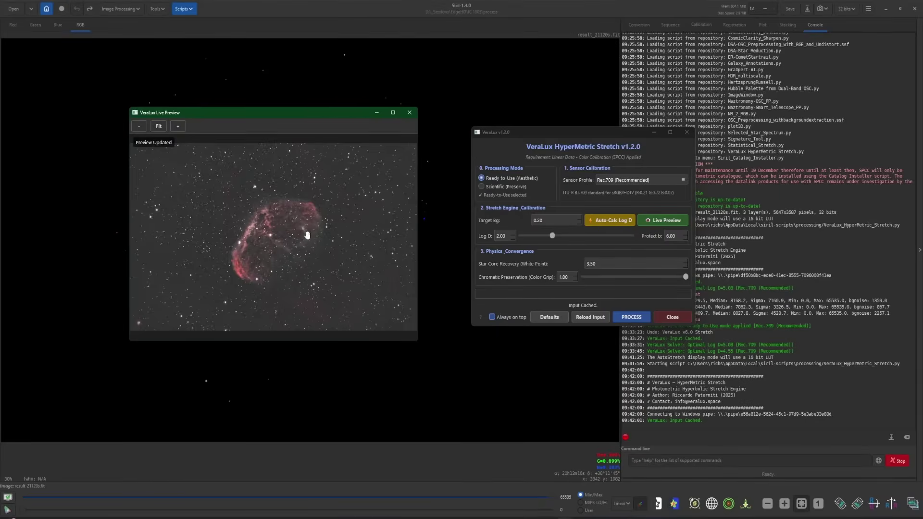
{"action": "scroll", "coordinate": [260, 238], "scroll_direction": "up", "scroll_amount": 2}
{"action": "scroll", "coordinate": [260, 239], "scroll_direction": "up", "scroll_amount": 2}
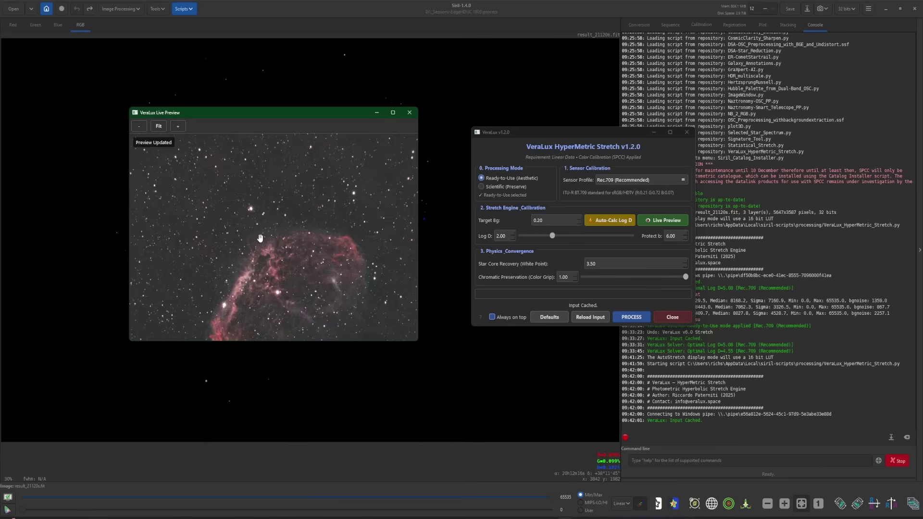
{"action": "scroll", "coordinate": [260, 238], "scroll_direction": "down", "scroll_amount": 6}
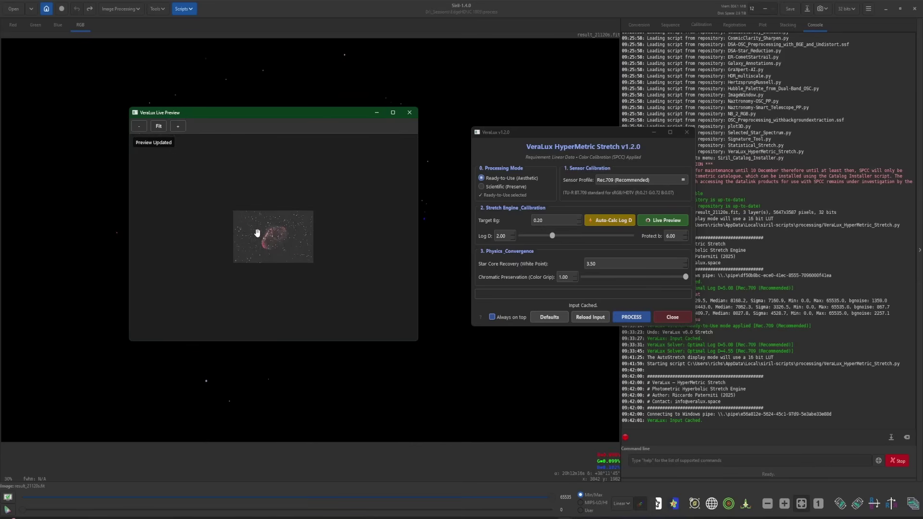
Enlarge the preview window and fit the whole Crescent Nebula into it.
{"action": "left_click", "coordinate": [177, 127]}
{"action": "left_click", "coordinate": [177, 127]}
{"action": "left_click", "coordinate": [176, 128]}
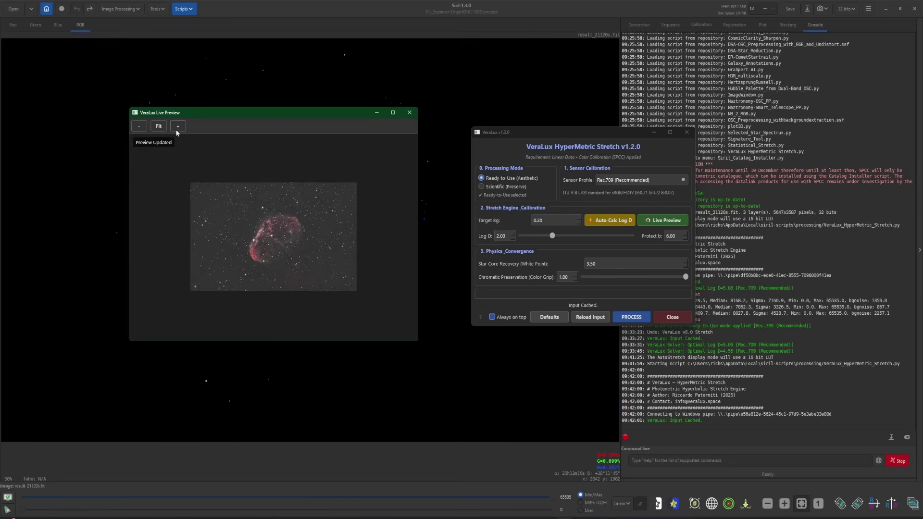
{"action": "left_click", "coordinate": [136, 128]}
{"action": "left_click", "coordinate": [137, 127]}
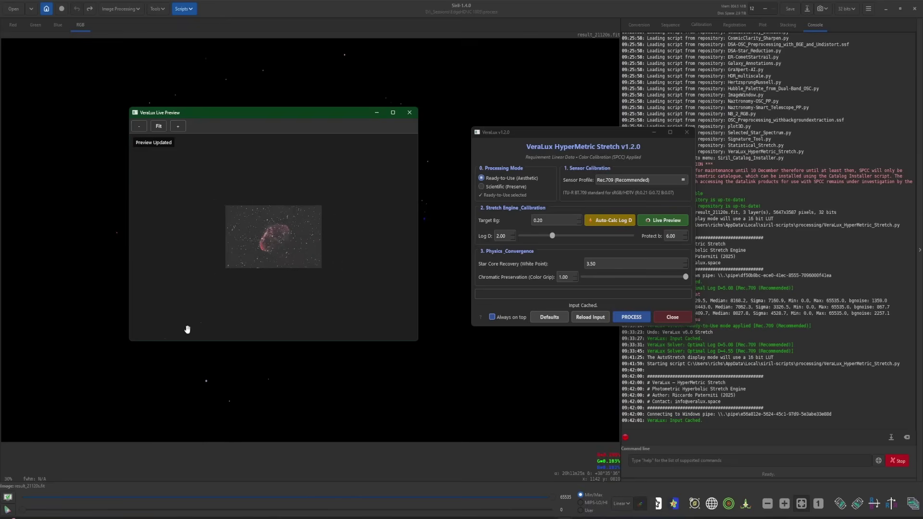
{"action": "left_click_drag", "start_coordinate": [130, 338], "coordinate": [30, 424]}
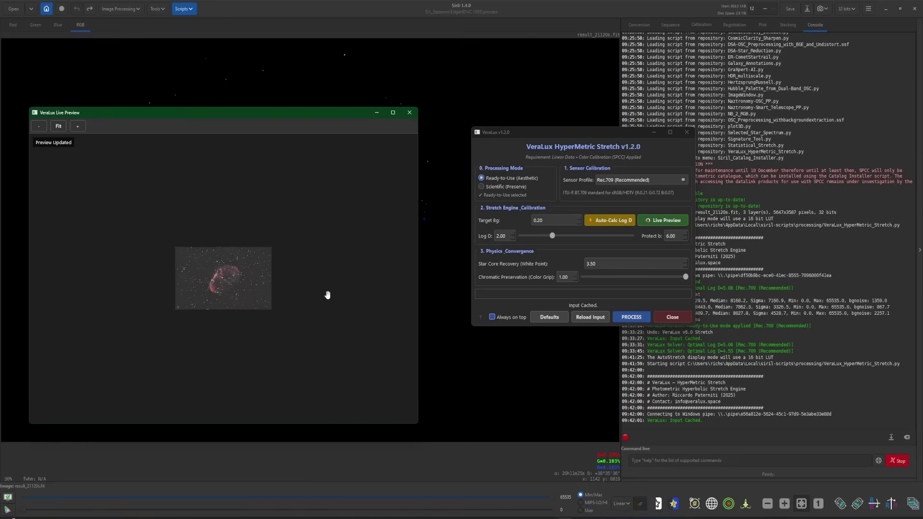
{"action": "left_click", "coordinate": [61, 128]}
{"action": "left_click_drag", "start_coordinate": [289, 114], "coordinate": [325, 64]}
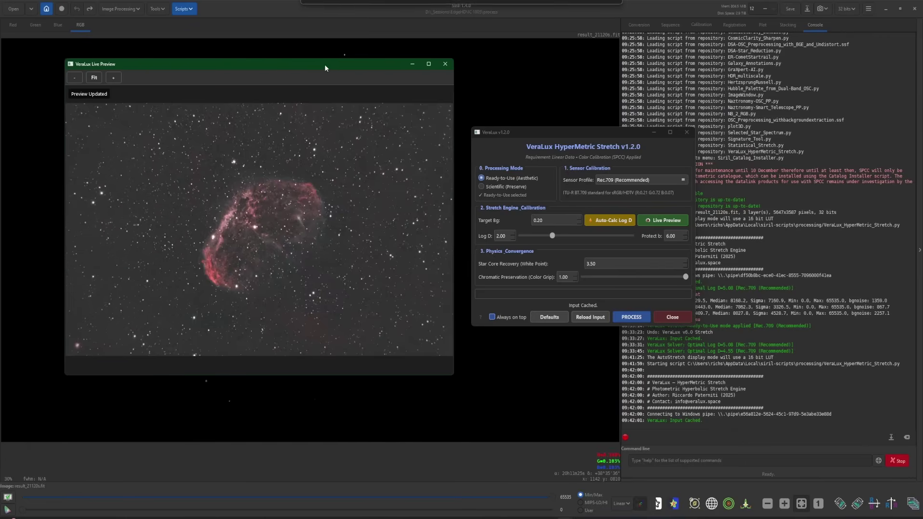
{"action": "left_click", "coordinate": [532, 137]}
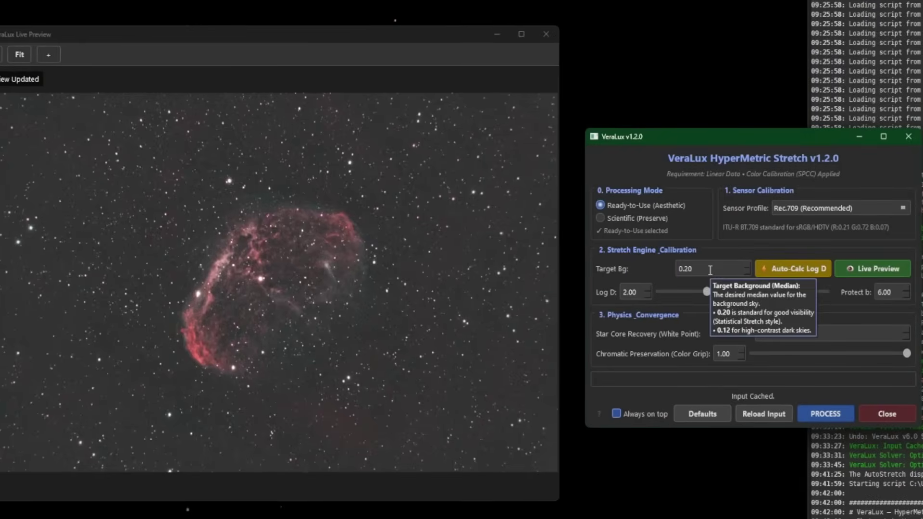
Auto-calculate Log D to 5.08 and apply the stretch to the main image.
{"action": "left_click", "coordinate": [809, 272]}
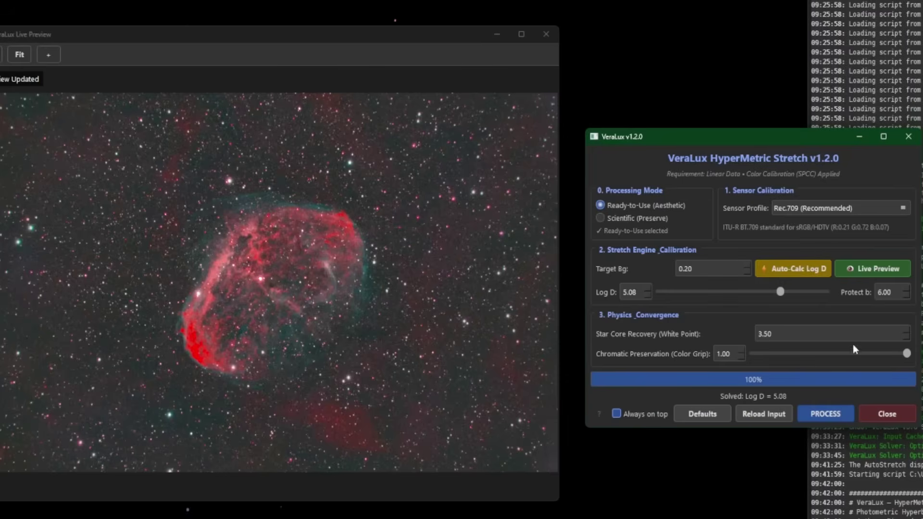
{"action": "left_click", "coordinate": [829, 414]}
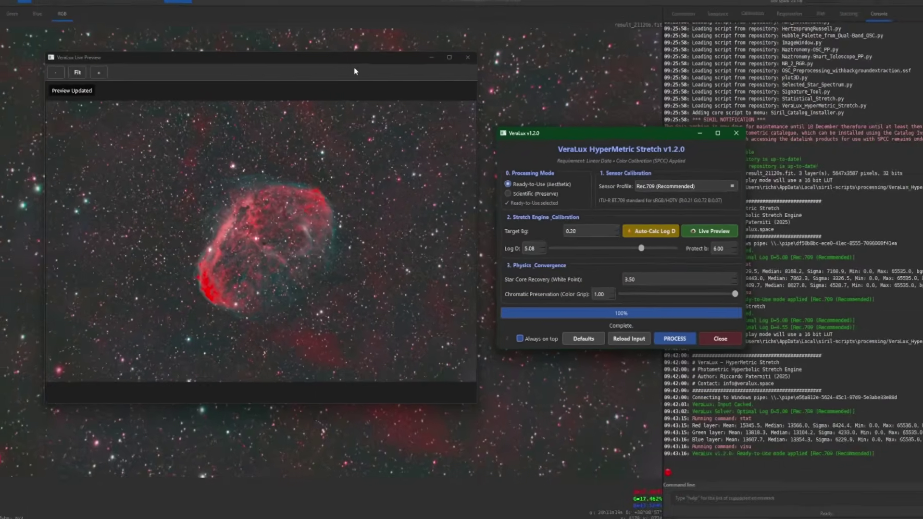
{"action": "left_click_drag", "start_coordinate": [354, 68], "coordinate": [342, 94]}
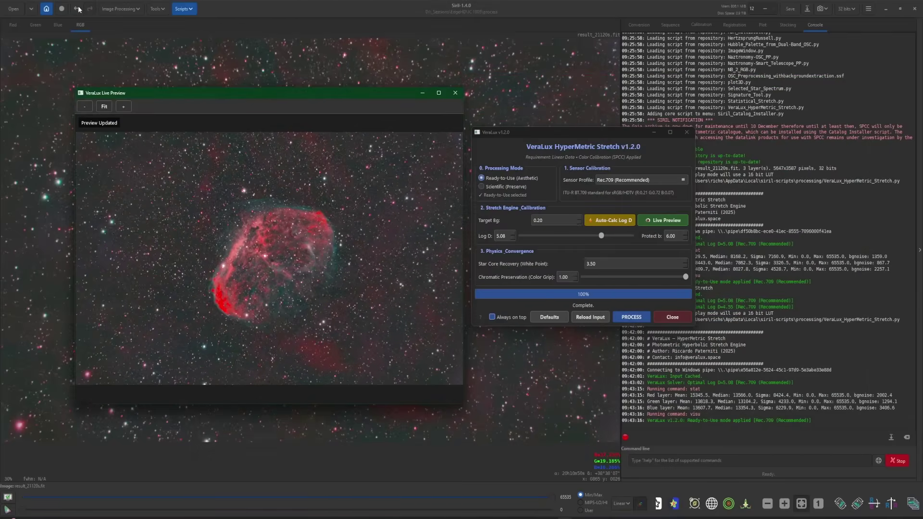
Undo the stretch, reload the linear input, reset to defaults and re-solve Log D at 5.08.
{"action": "left_click", "coordinate": [78, 8]}
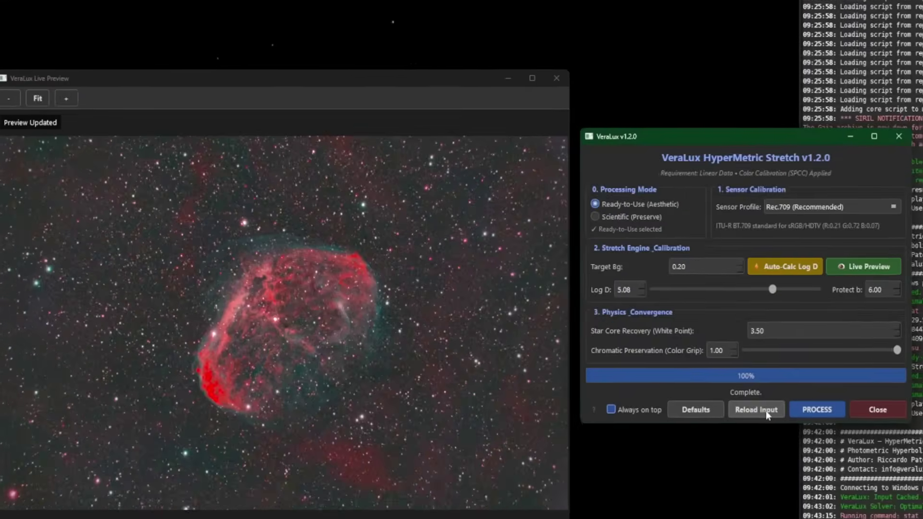
{"action": "left_click", "coordinate": [591, 317]}
{"action": "left_click", "coordinate": [705, 415]}
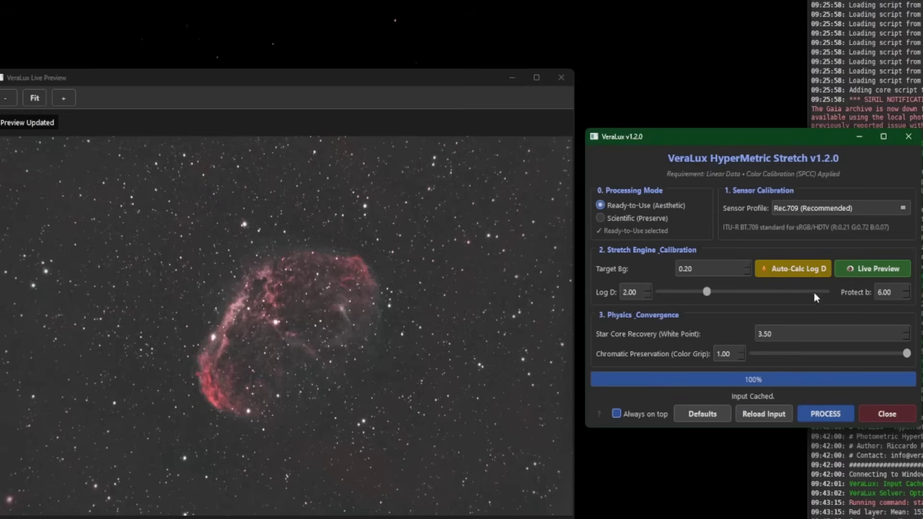
{"action": "left_click", "coordinate": [794, 275]}
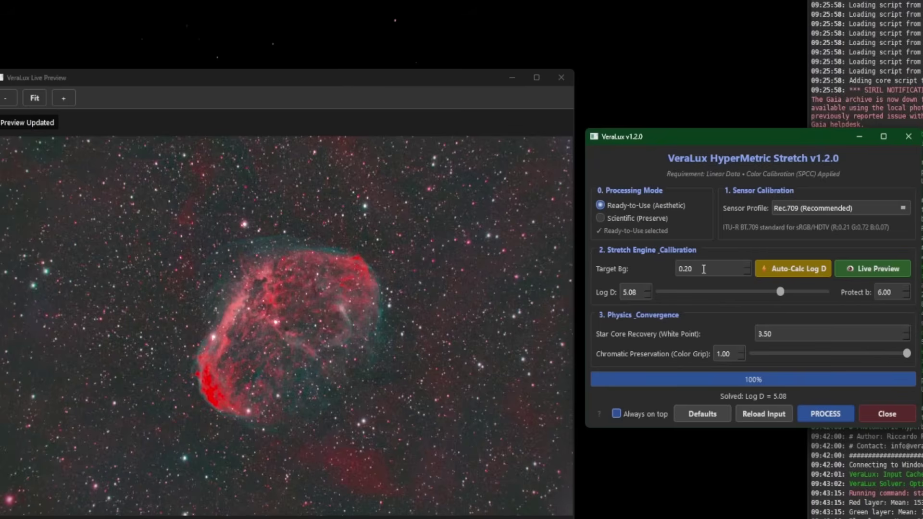
{"action": "mouse_move", "coordinate": [699, 272]}
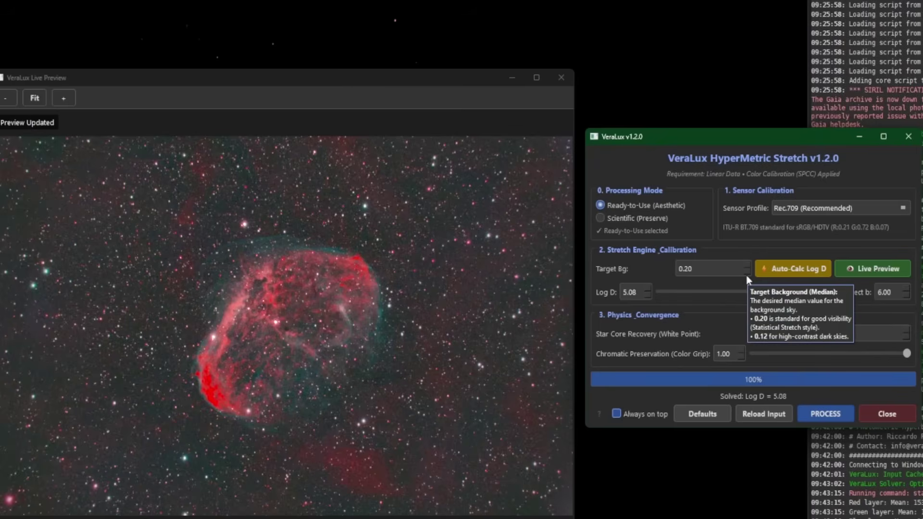
Apply the stretch with Target Bg lowered to 0.12.
{"action": "left_click", "coordinate": [749, 271]}
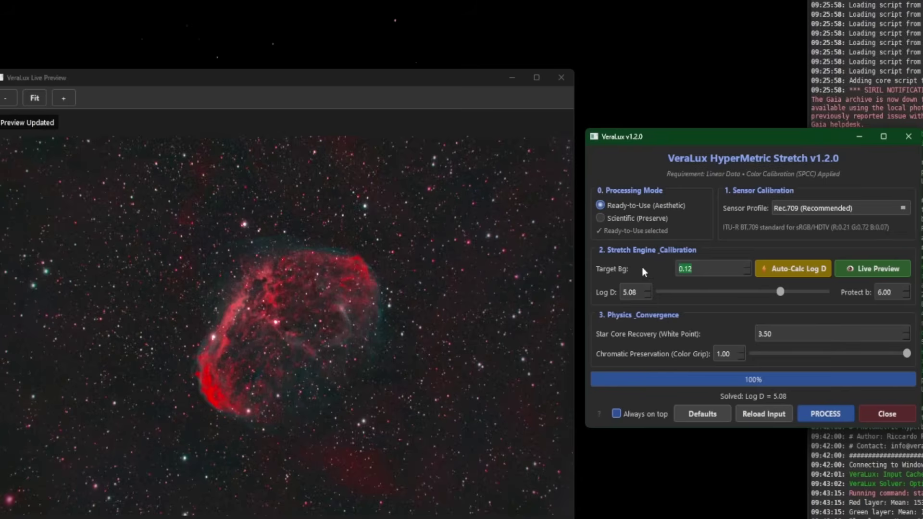
{"action": "left_click", "coordinate": [829, 414]}
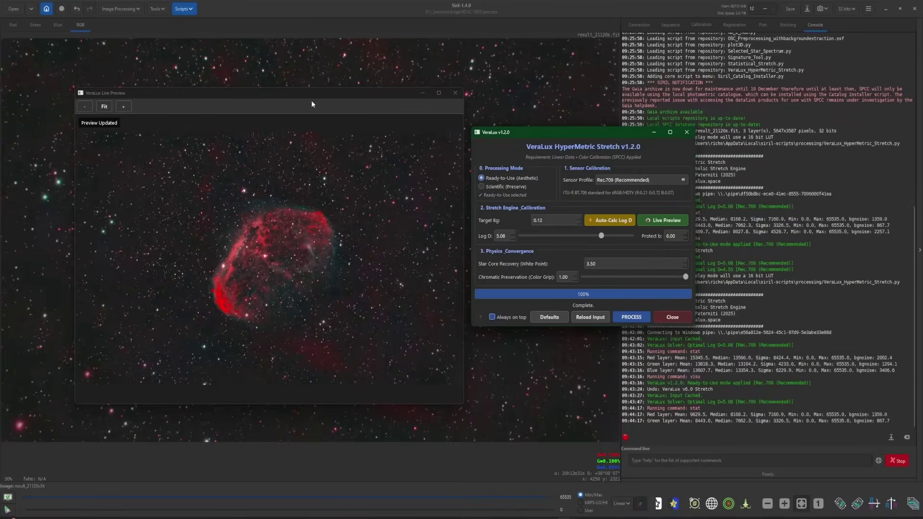
{"action": "mouse_move", "coordinate": [311, 104]}
{"action": "left_mouse_down"}
{"action": "mouse_move", "coordinate": [342, 94]}
{"action": "mouse_move", "coordinate": [655, 87]}
{"action": "mouse_move", "coordinate": [315, 88]}
{"action": "left_mouse_up"}
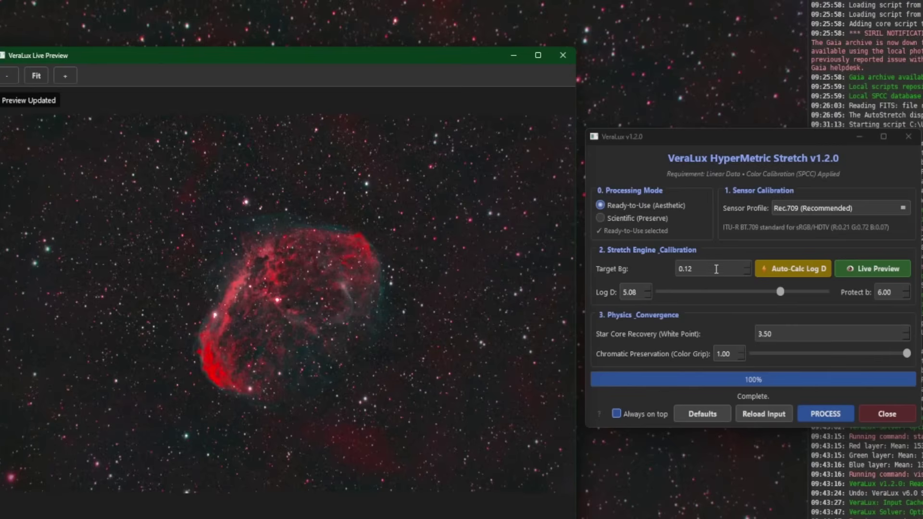
Step Target Bg back up to 0.20 to brighten the preview background.
{"action": "left_click", "coordinate": [746, 264]}
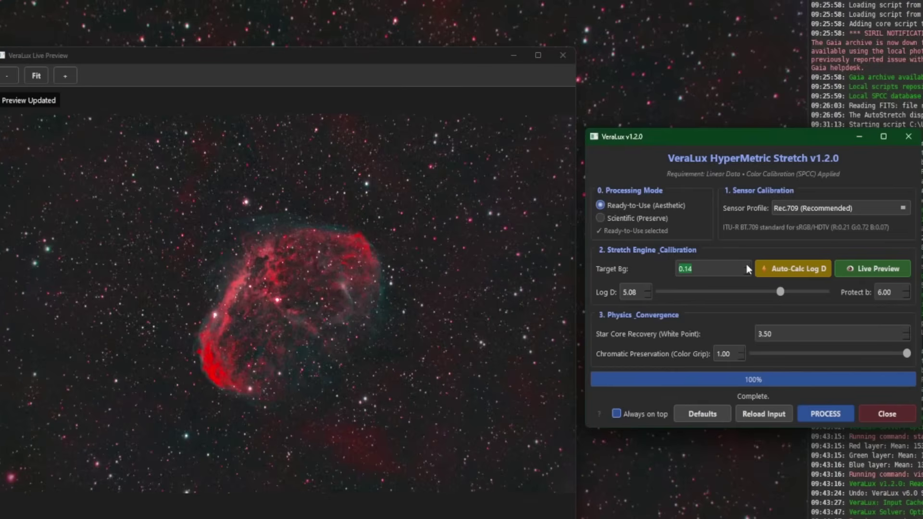
{"action": "left_click", "coordinate": [746, 265]}
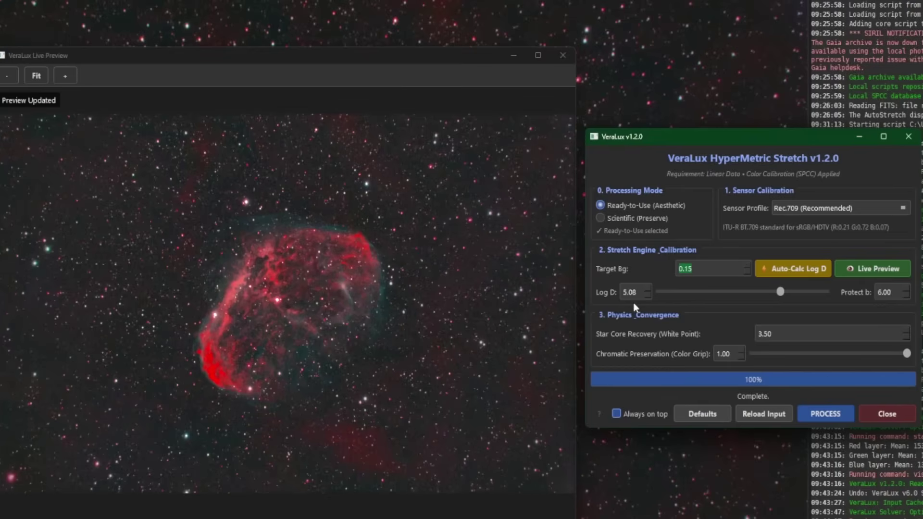
{"action": "left_click", "coordinate": [748, 264]}
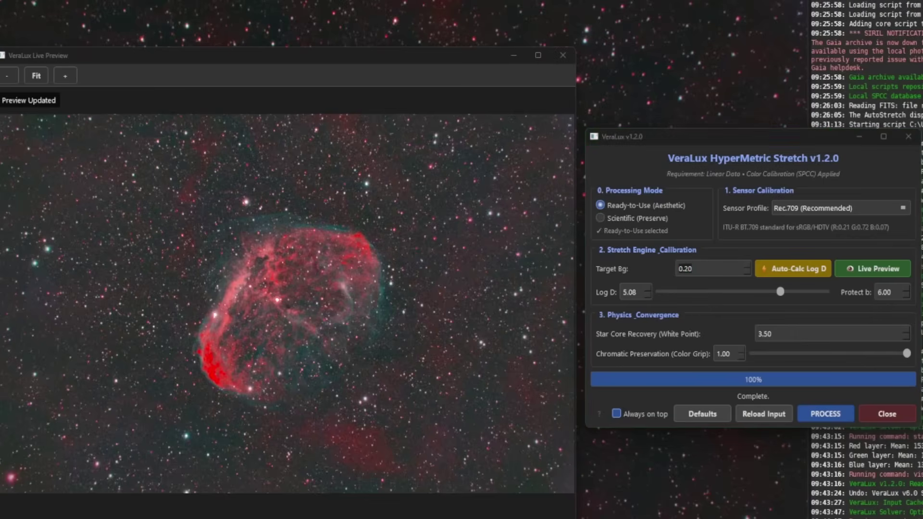
Reset VeraLux to defaults, reload the linear input and re-solve Log D at 5.08.
{"action": "left_click", "coordinate": [683, 414]}
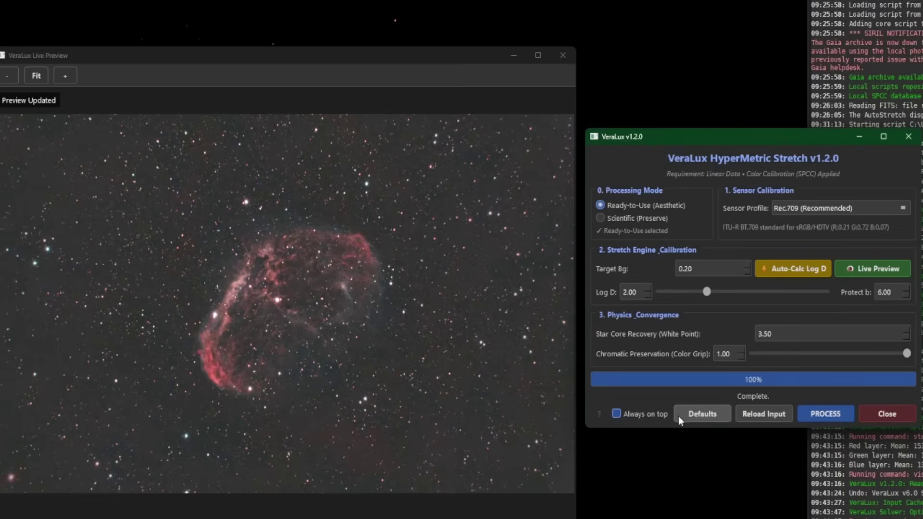
{"action": "left_click", "coordinate": [769, 415]}
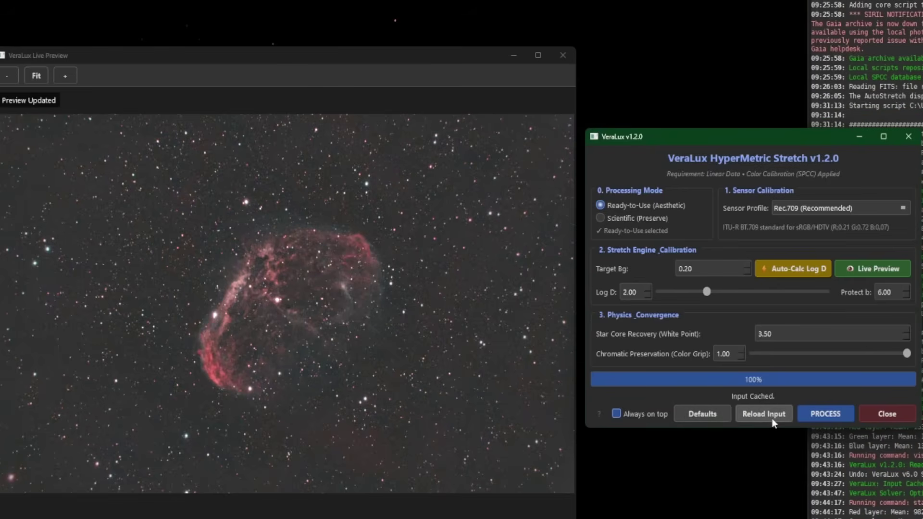
{"action": "left_click", "coordinate": [785, 269]}
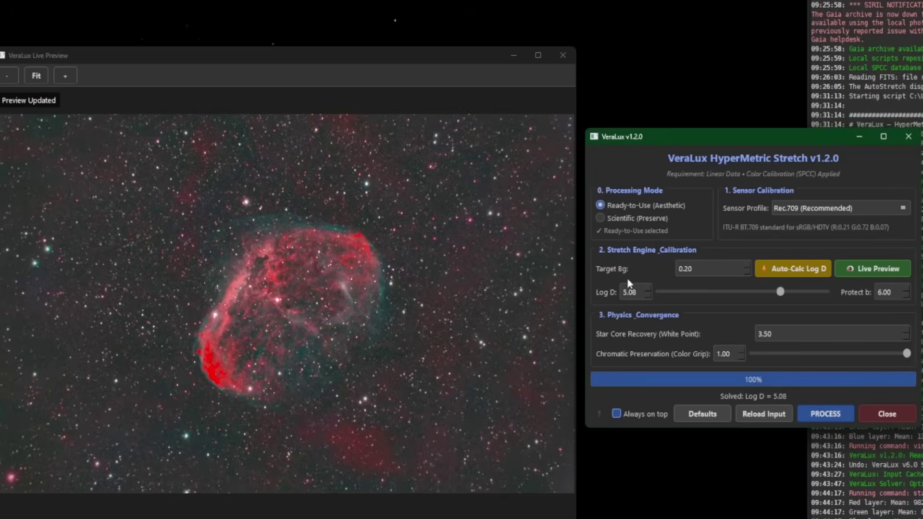
Lower Target Bg to 0.12 for a darker sky.
{"action": "left_click", "coordinate": [746, 272]}
{"action": "left_click", "coordinate": [746, 272]}
{"action": "left_click", "coordinate": [746, 272]}
{"action": "left_click", "coordinate": [746, 272]}
{"action": "left_click", "coordinate": [746, 272]}
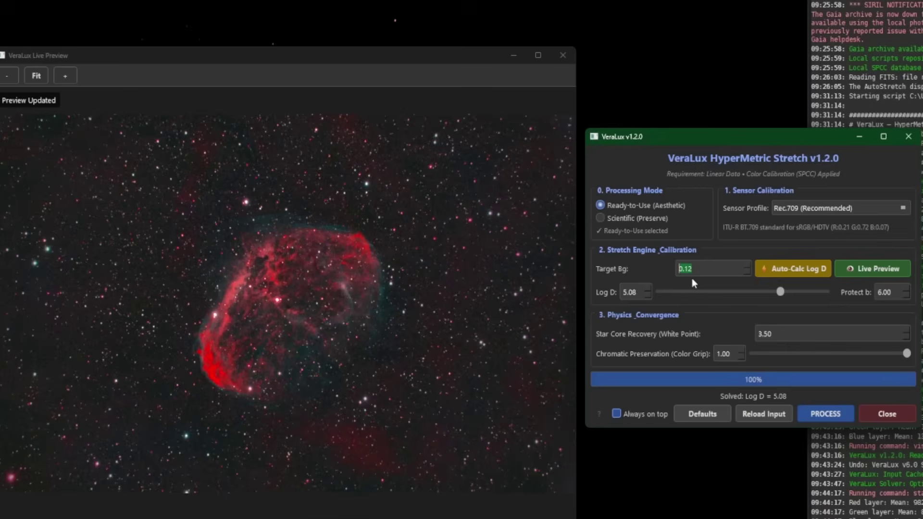
Auto-calculate Log D for Target Bg 0.12, giving 4.55.
{"action": "left_click", "coordinate": [800, 274]}
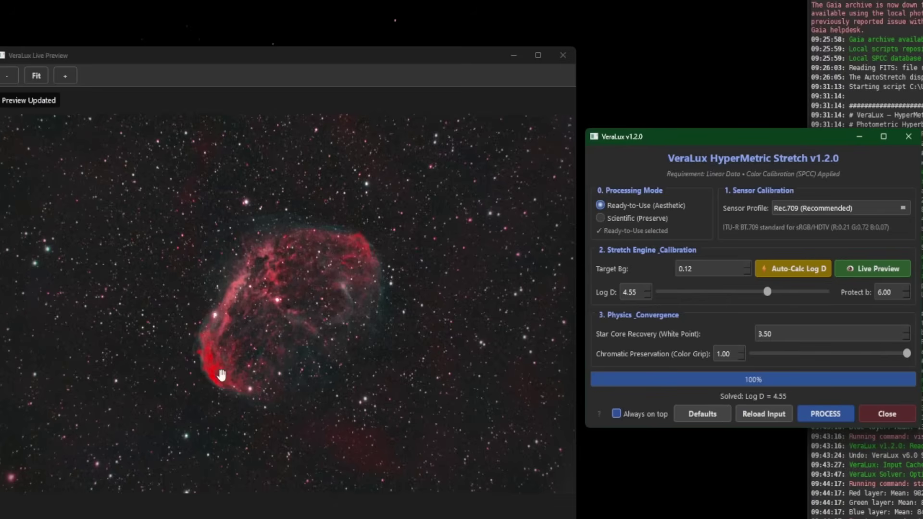
Centre the preview on the nebula and lower Color Grip from 1.00 to about 0.56.
{"action": "scroll", "coordinate": [208, 373], "scroll_direction": "up", "scroll_amount": 3}
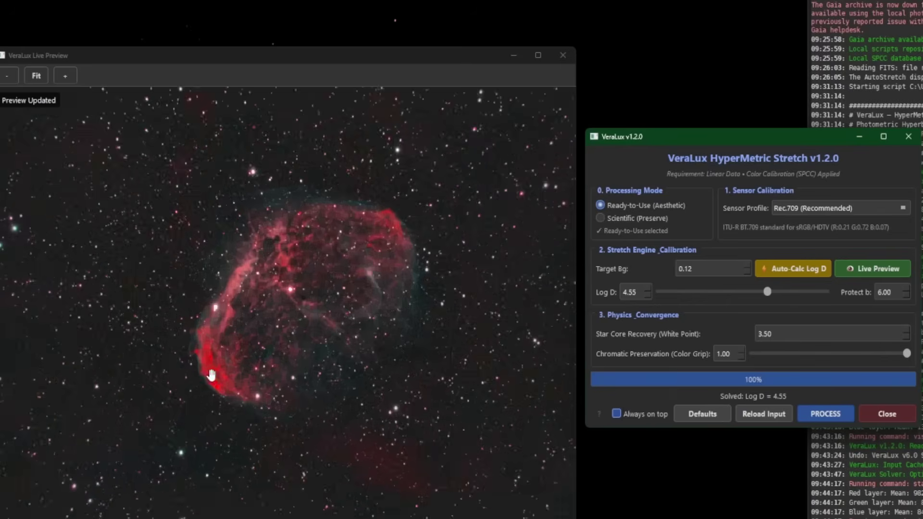
{"action": "left_click_drag", "start_coordinate": [243, 409], "coordinate": [230, 303]}
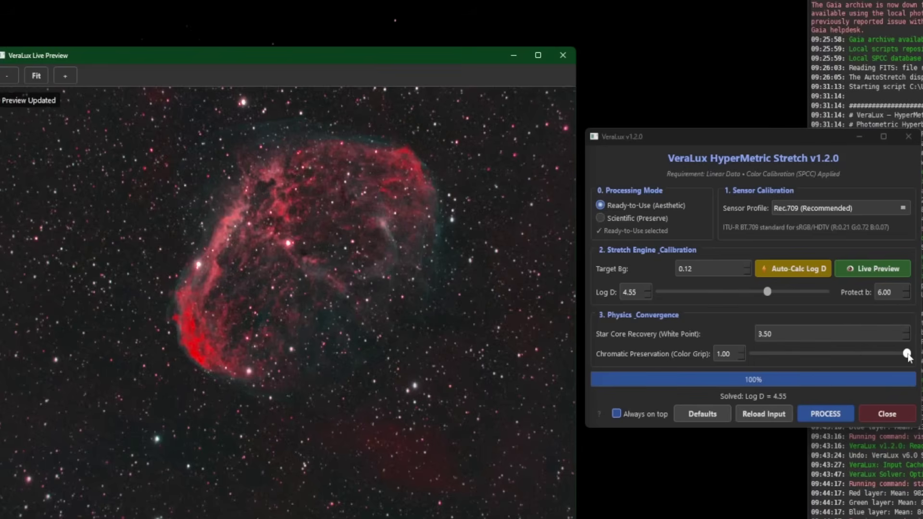
{"action": "left_click", "coordinate": [739, 358]}
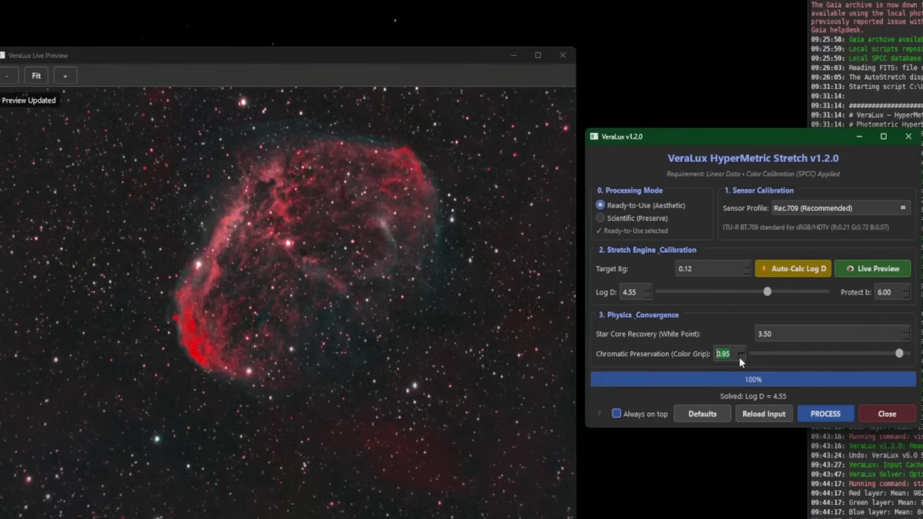
{"action": "left_click", "coordinate": [739, 358]}
{"action": "left_click", "coordinate": [739, 358]}
{"action": "left_click", "coordinate": [740, 357]}
{"action": "left_click_drag", "start_coordinate": [872, 354], "coordinate": [862, 355]}
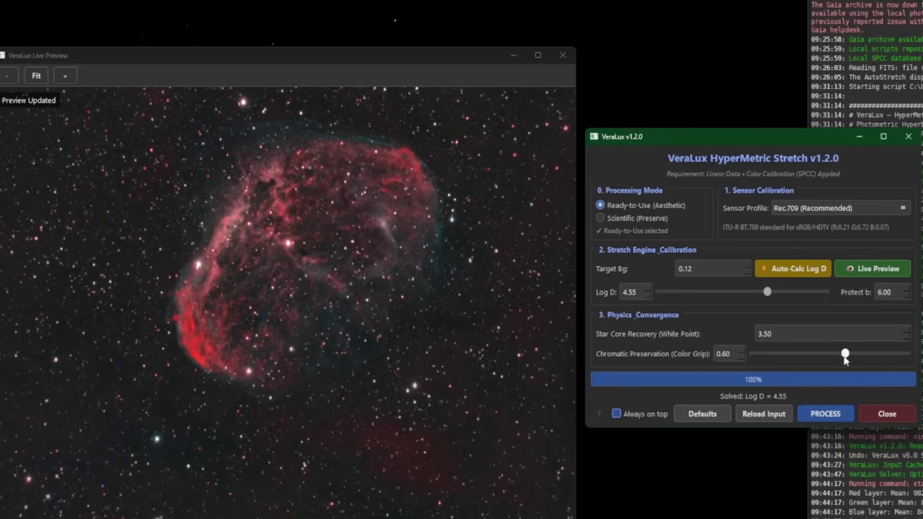
{"action": "left_click_drag", "start_coordinate": [843, 354], "coordinate": [838, 354]}
{"action": "mouse_move", "coordinate": [723, 358]}
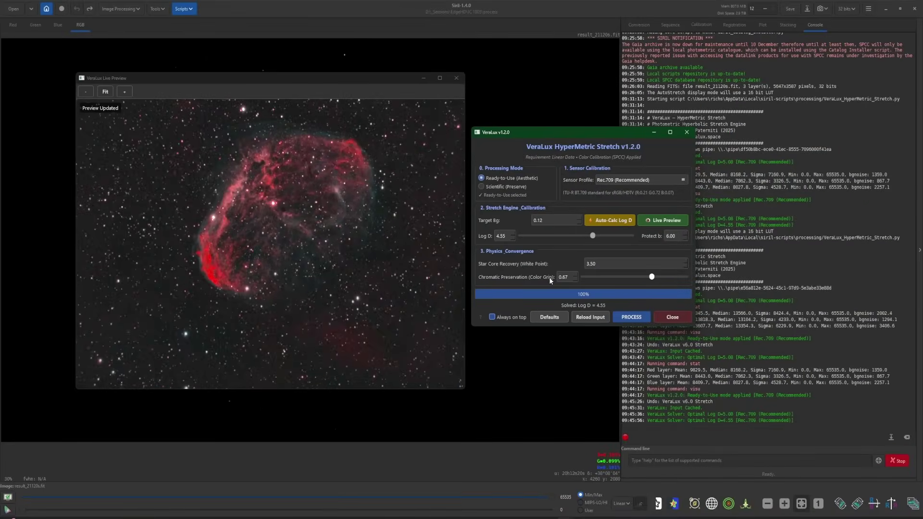
{"action": "left_click_drag", "start_coordinate": [639, 277], "coordinate": [698, 280]}
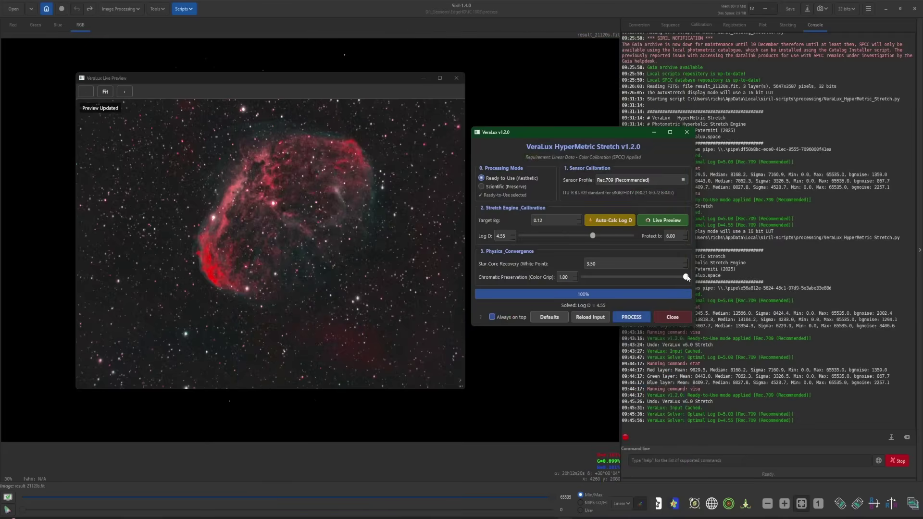
{"action": "left_click_drag", "start_coordinate": [685, 278], "coordinate": [641, 278]}
Process the Target Bg 0.12, Log D 4.55, Color Grip 0.56 stretch onto the main image.
{"action": "left_click", "coordinate": [625, 319]}
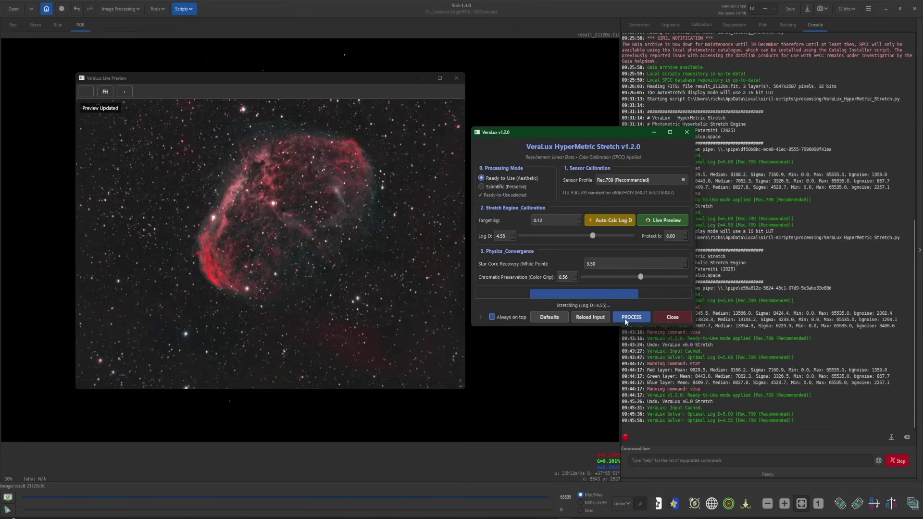
{"action": "left_click_drag", "start_coordinate": [284, 78], "coordinate": [646, 114]}
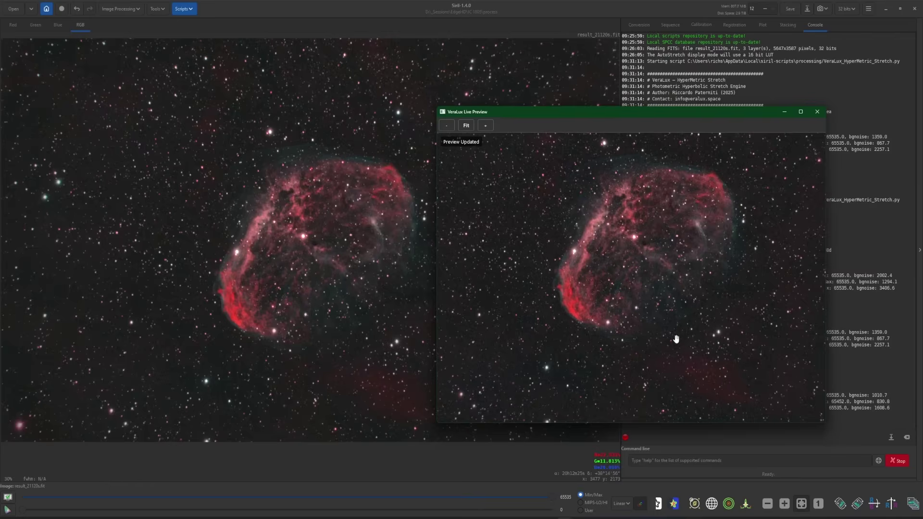